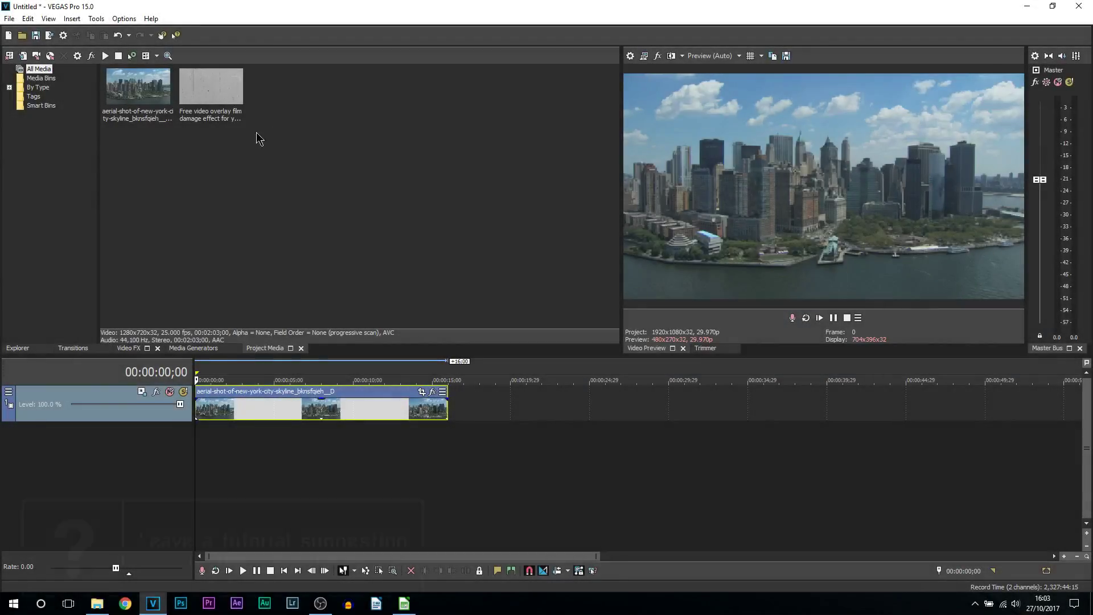
# Place the film-damage overlay above the skyline clip and cut it off at 00:00:16;00
pyautogui.click(212, 116)
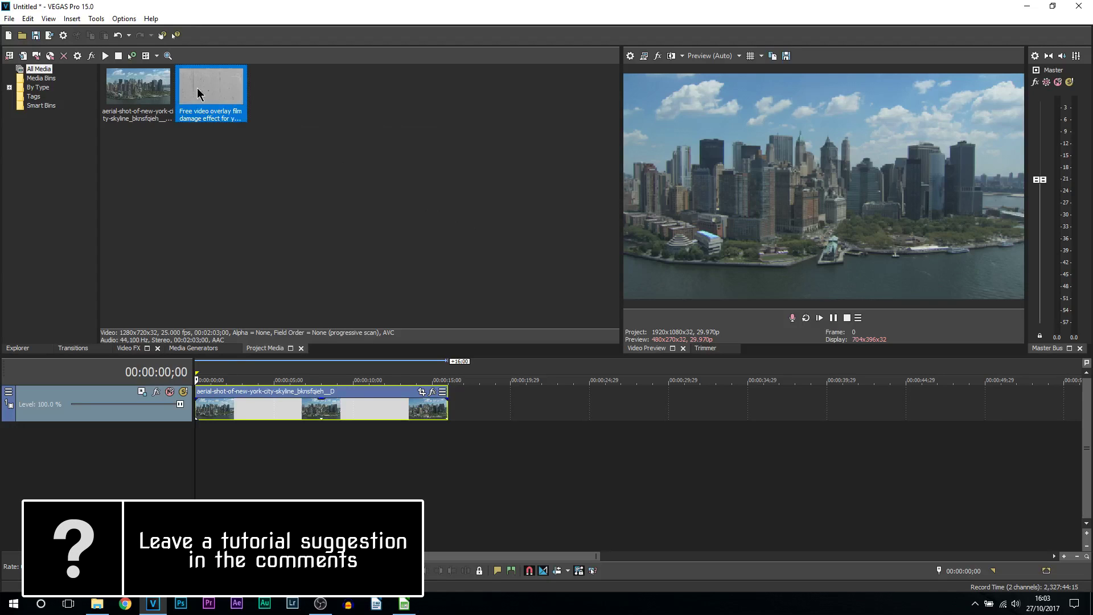
pyautogui.moveTo(203, 83); pyautogui.dragTo(466, 427)
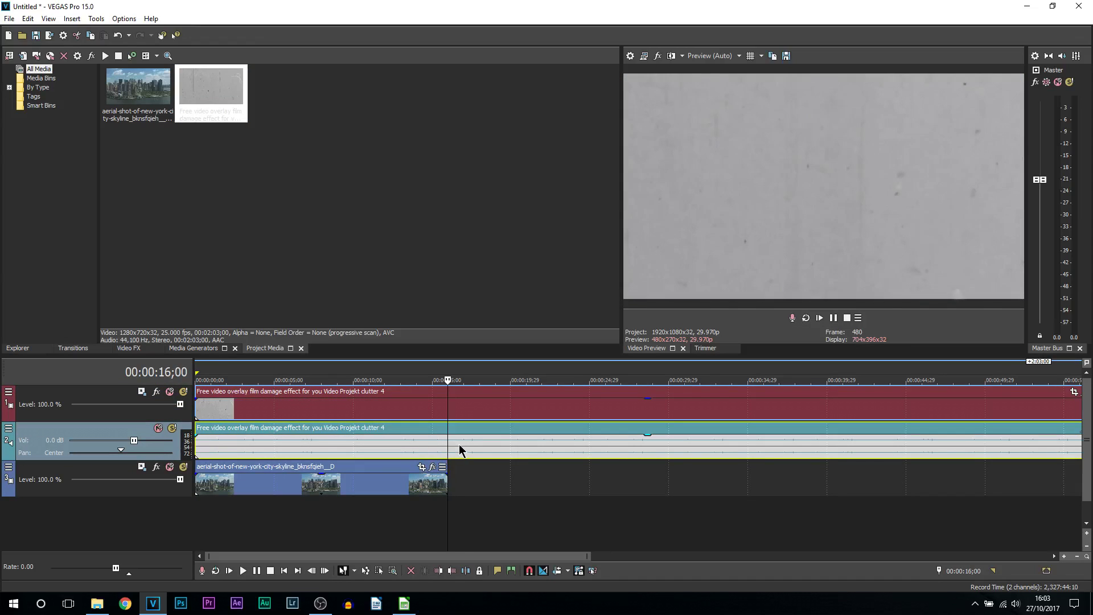
pyautogui.press('s')
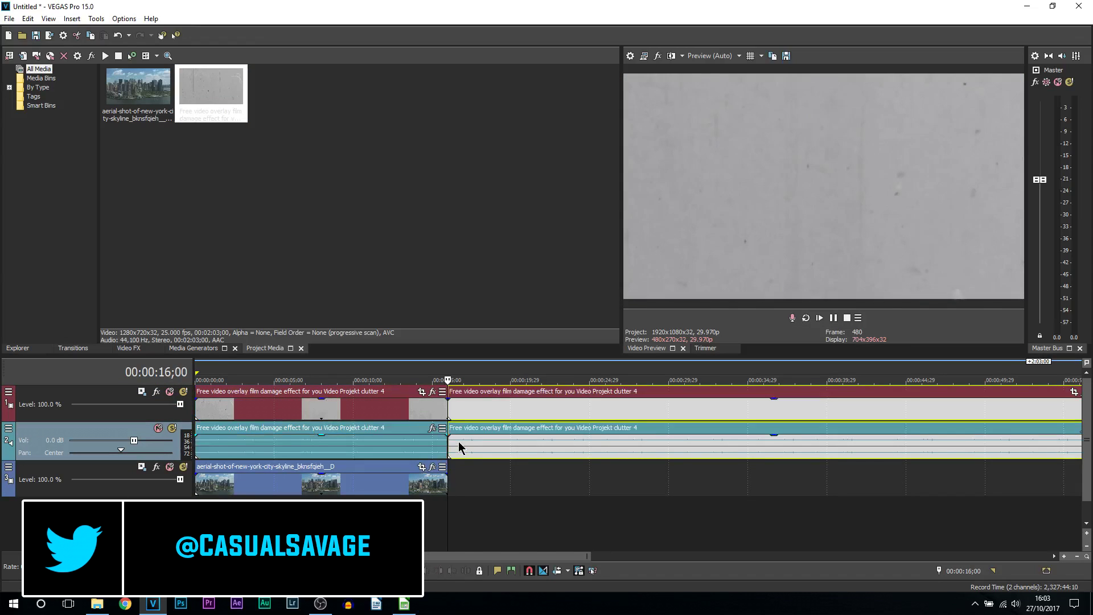
pyautogui.press('Delete')
# Test the overlay's opacity at 15%, then undo back to 100%
pyautogui.click(394, 487)
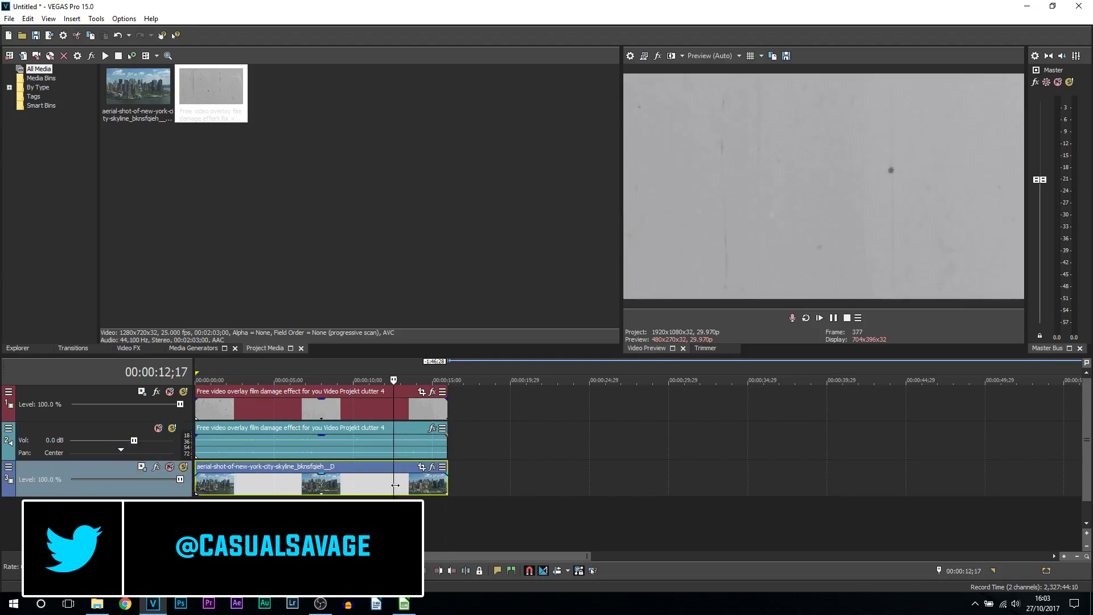
pyautogui.click(195, 478)
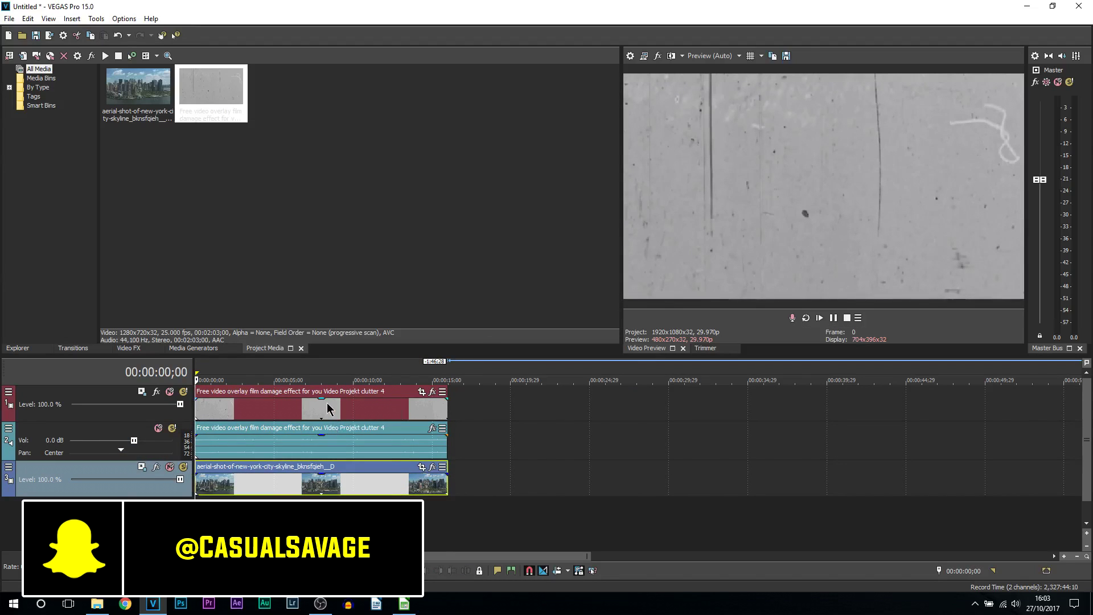
pyautogui.moveTo(327, 401); pyautogui.dragTo(326, 420)
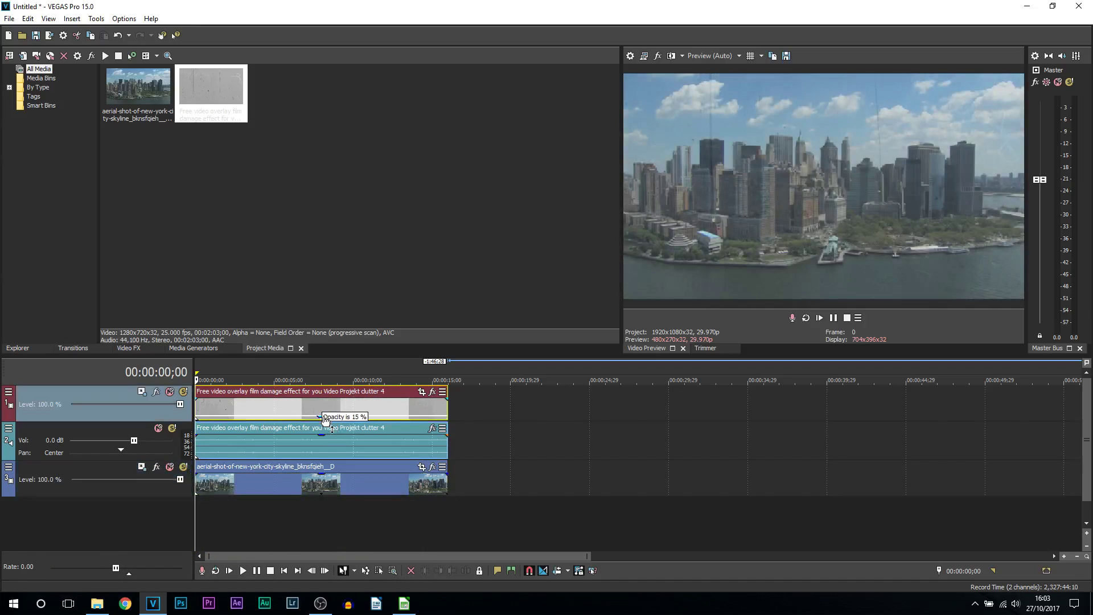
pyautogui.hotkey('ctrl', 'z')
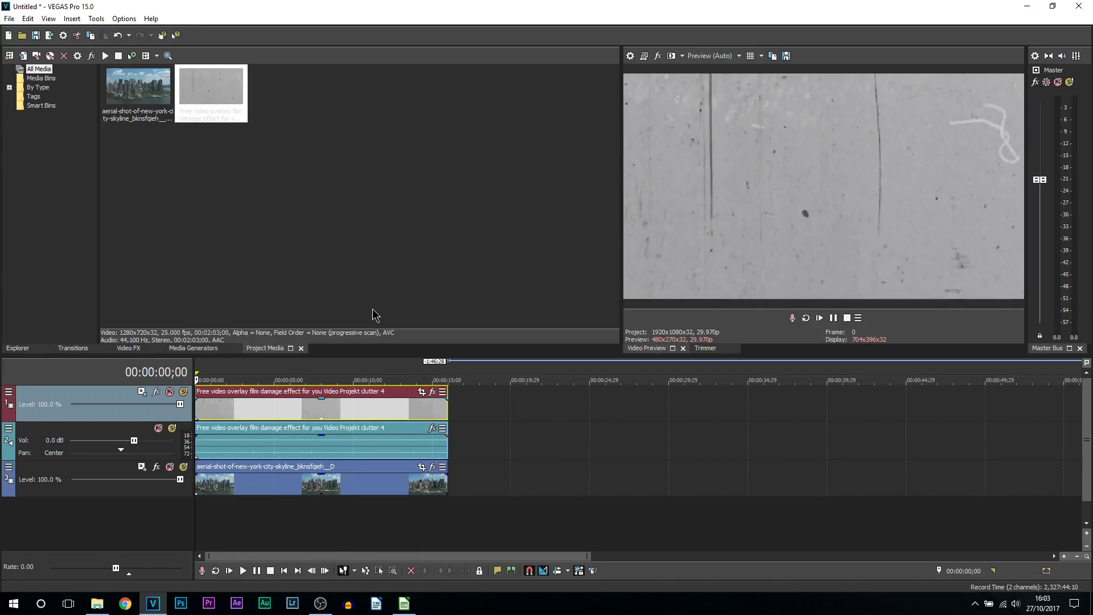
# Set the film-damage track's compositing mode to Overlay
pyautogui.click(7, 397)
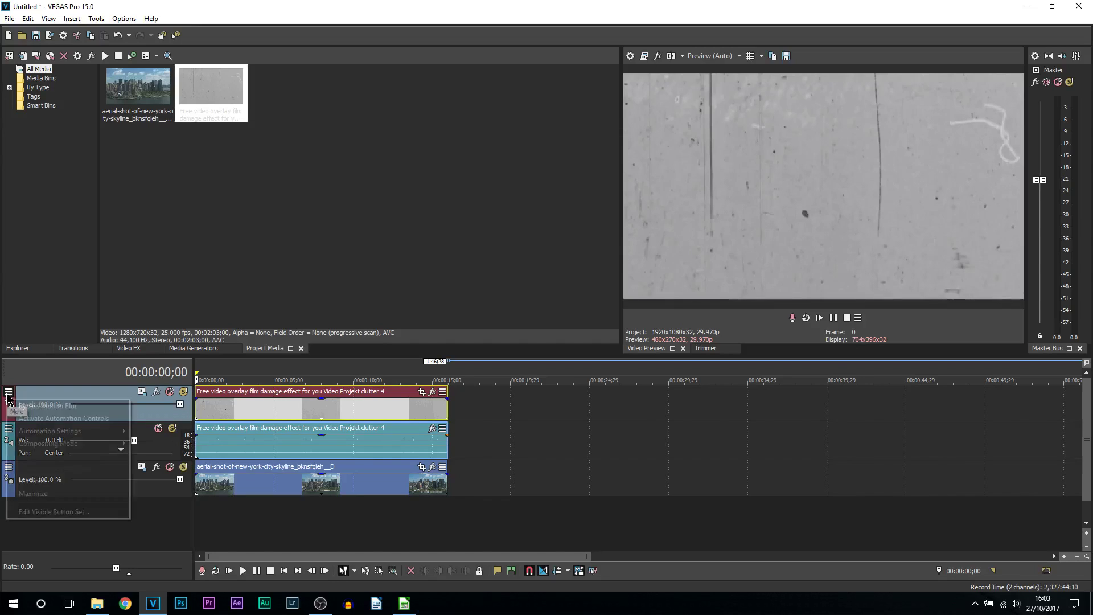
pyautogui.moveTo(47, 445)
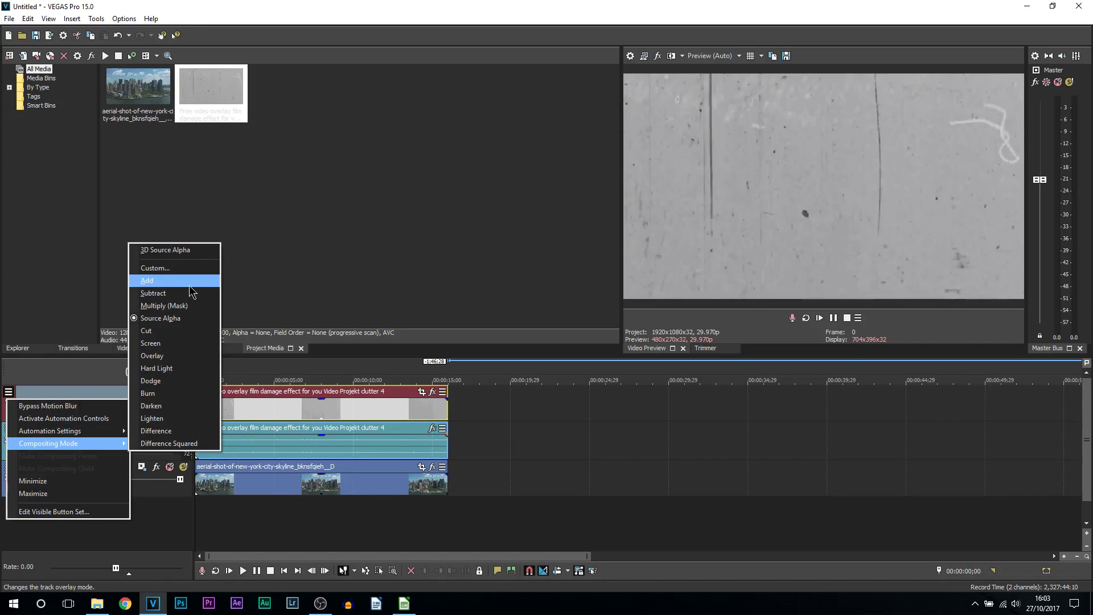
pyautogui.click(195, 356)
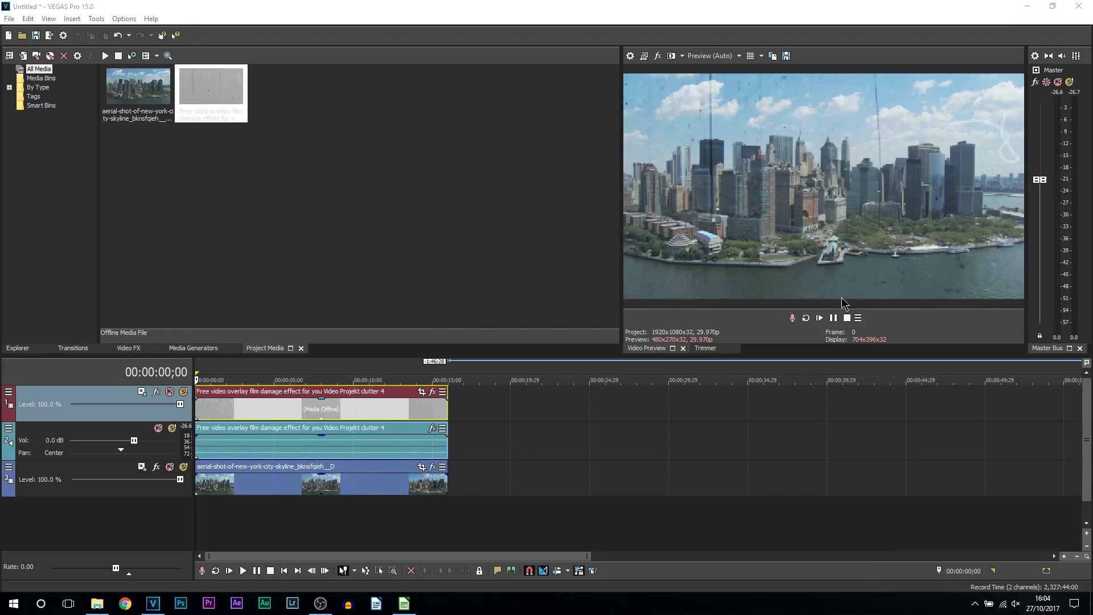
# Play back the blend to about 00:00:02;24, then return to the project start
pyautogui.click(832, 319)
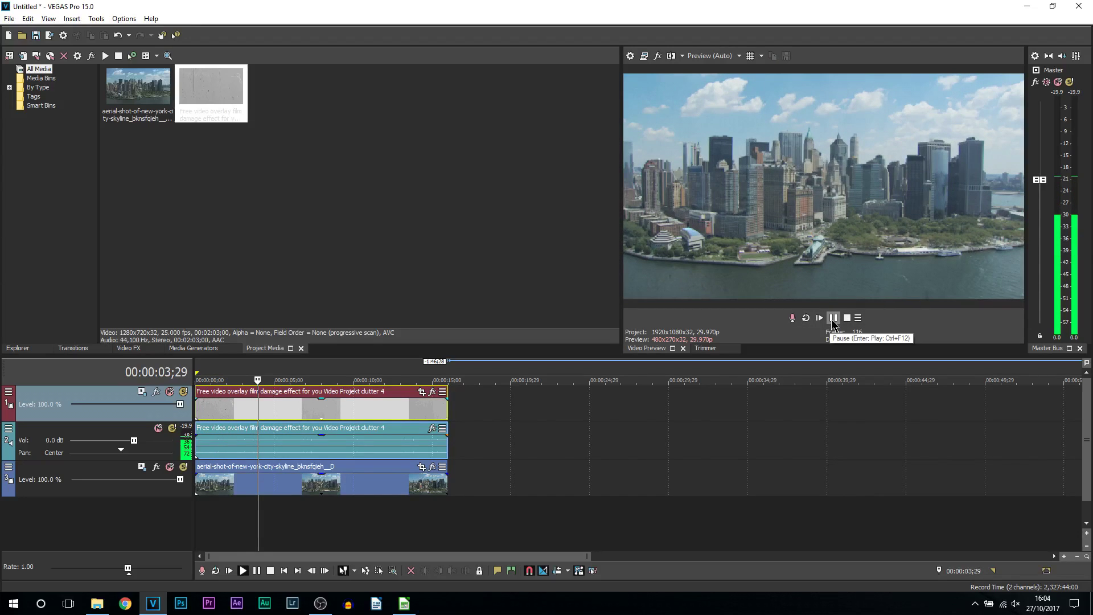
pyautogui.click(239, 416)
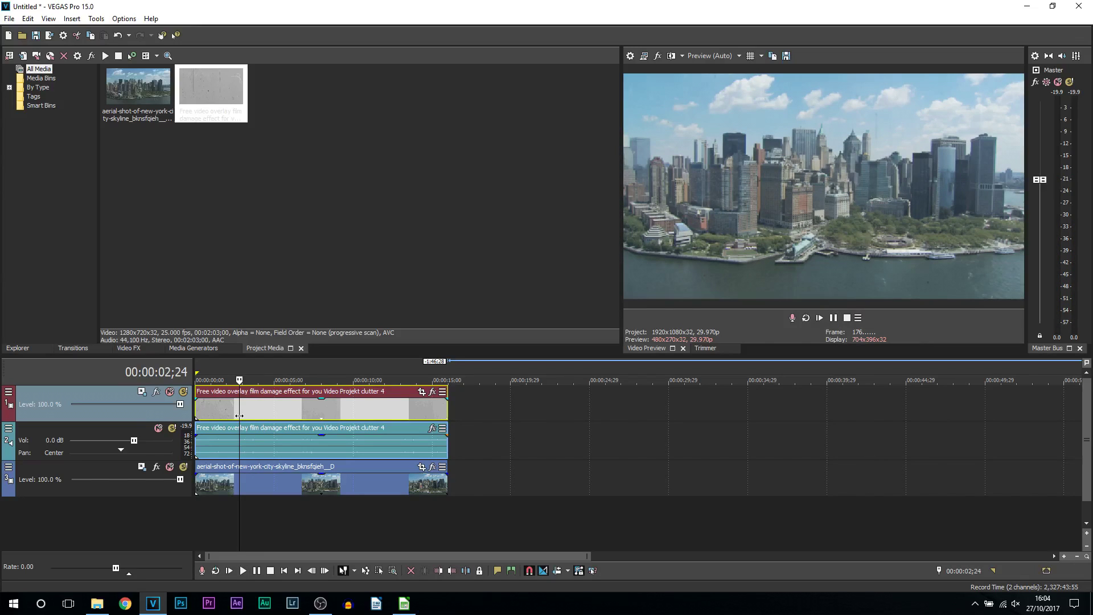
pyautogui.click(213, 452)
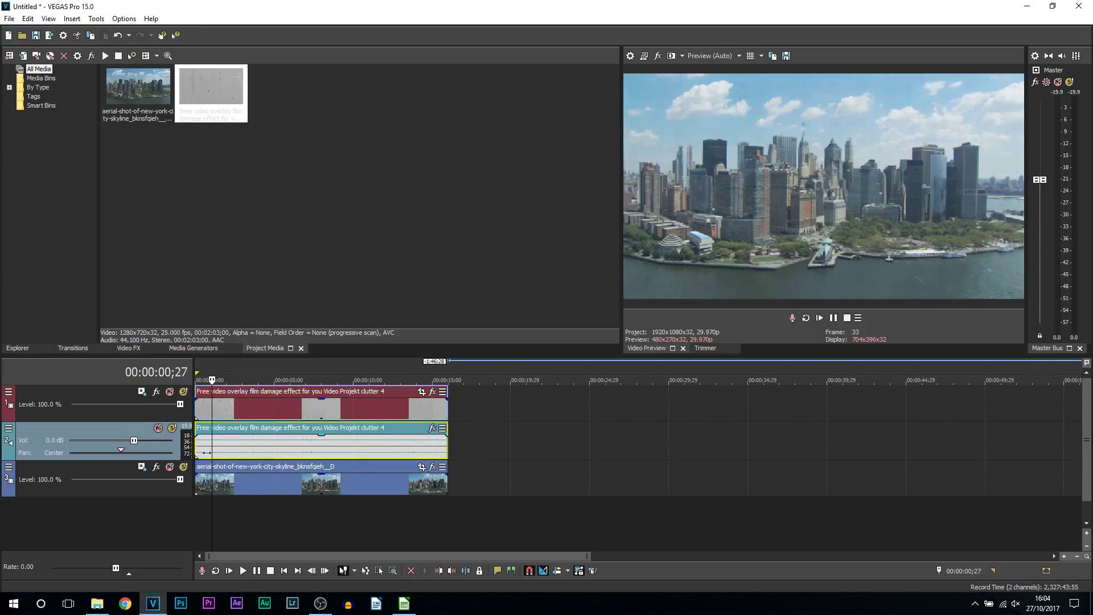
pyautogui.click(198, 441)
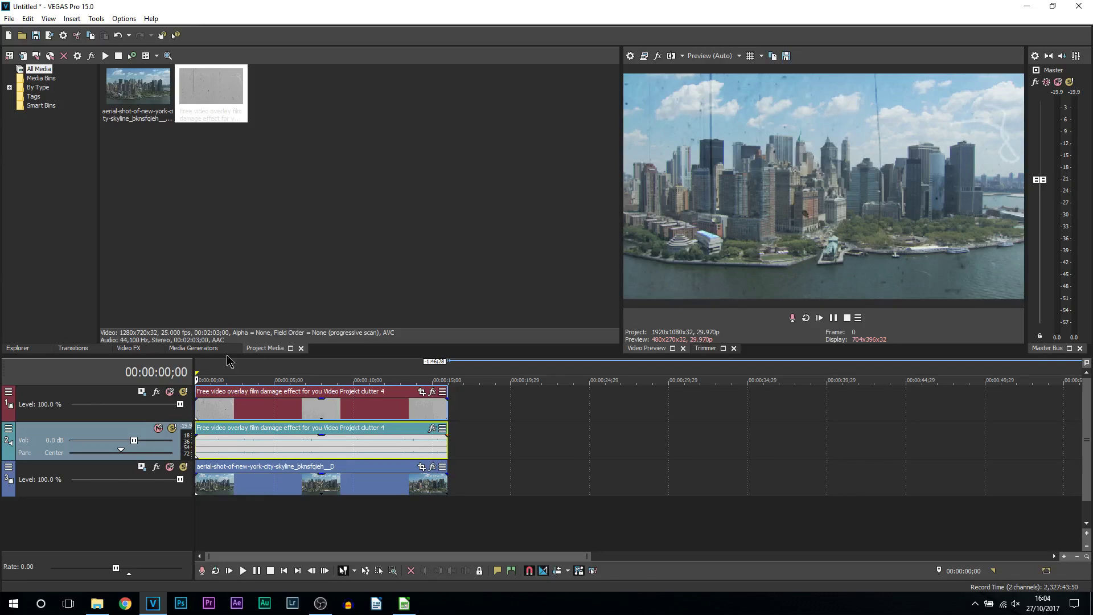
# Apply the Default Black and White preset to the skyline clip
pyautogui.click(125, 349)
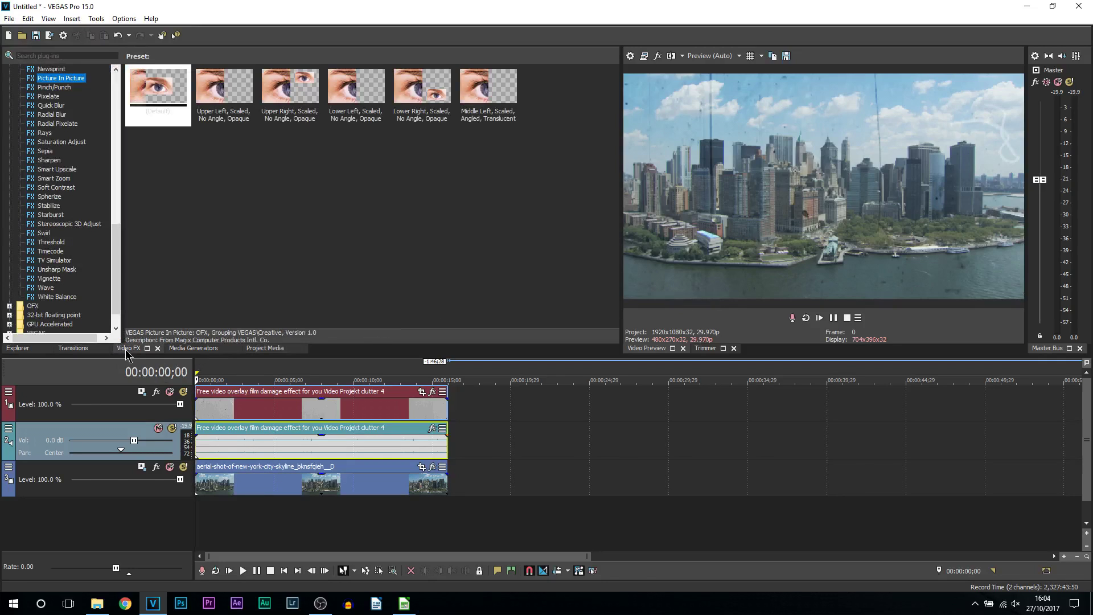
pyautogui.scroll(8, 72, 283)
pyautogui.scroll(8, 72, 282)
pyautogui.click(63, 88)
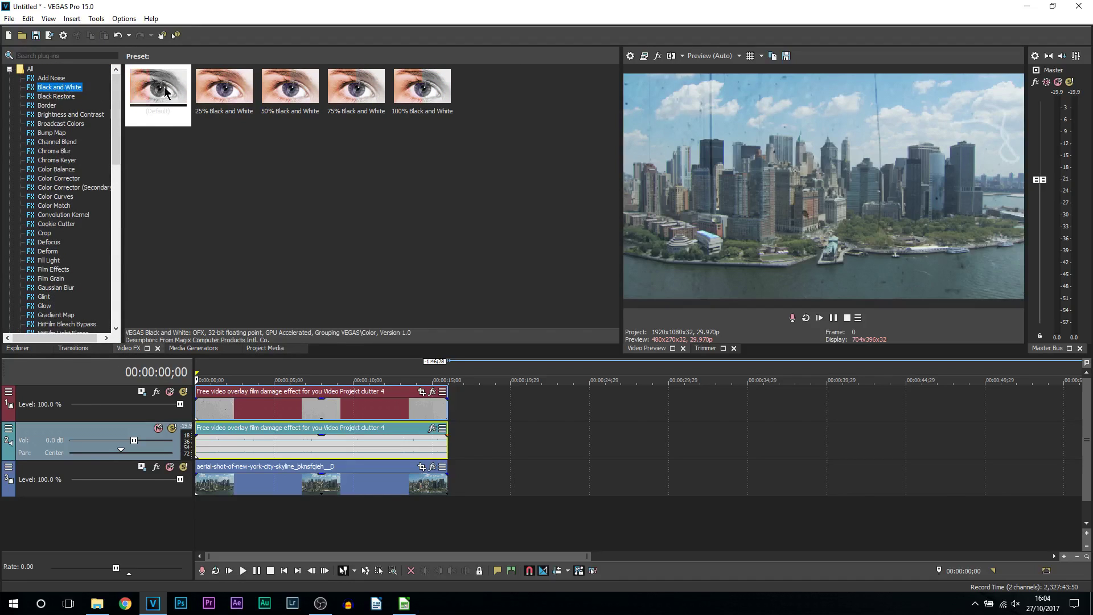
pyautogui.click(166, 93)
pyautogui.moveTo(159, 82); pyautogui.dragTo(215, 475)
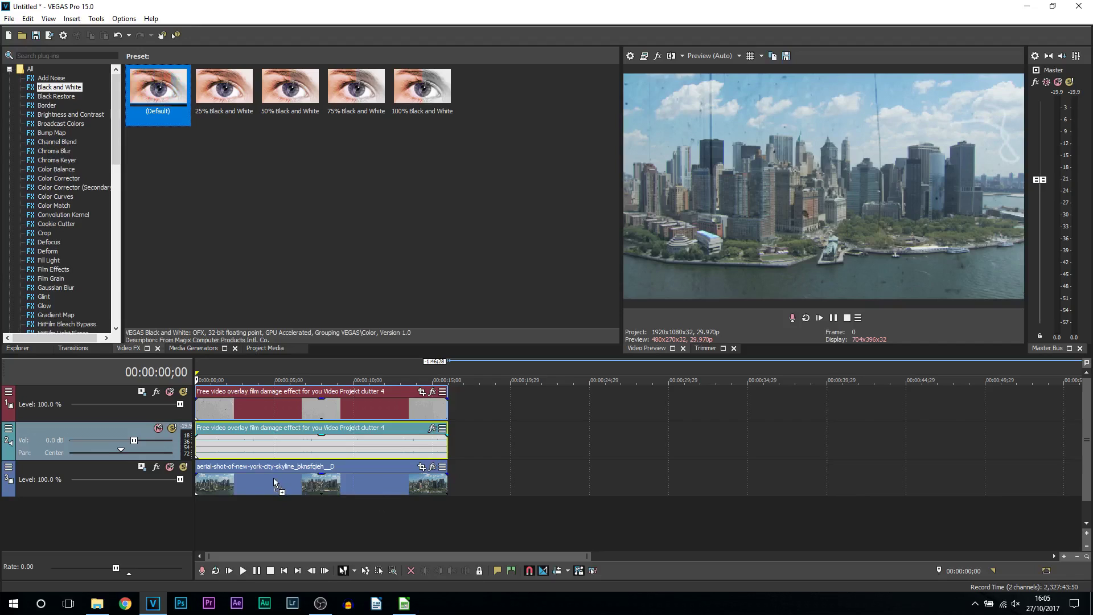
pyautogui.moveTo(273, 483); pyautogui.dragTo(274, 482)
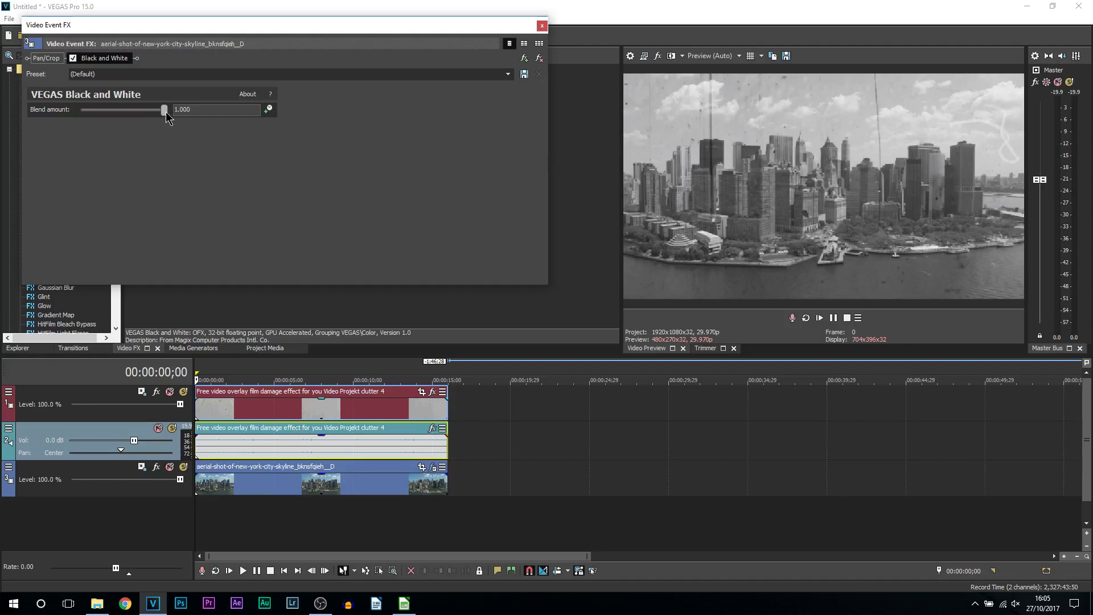
# Lower the Black and White blend amount to 0.565 and close the effect window
pyautogui.moveTo(167, 115); pyautogui.dragTo(132, 116)
pyautogui.doubleClick(190, 110)
pyautogui.press('Escape')
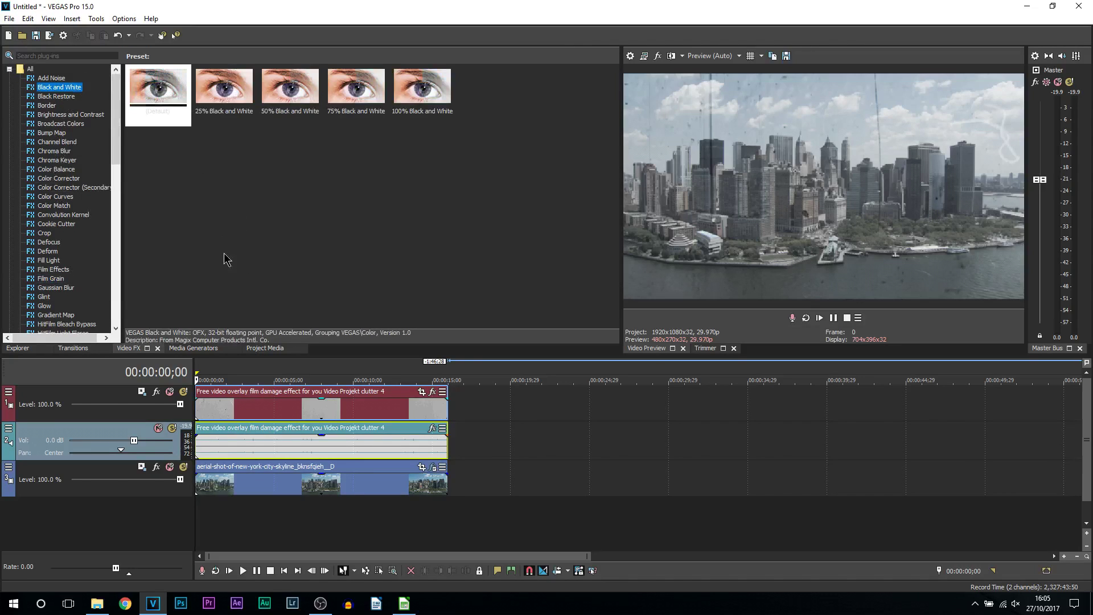
# Apply the Subtle Film Grain preset to the skyline clip and toggle it off and on to compare
pyautogui.click(51, 278)
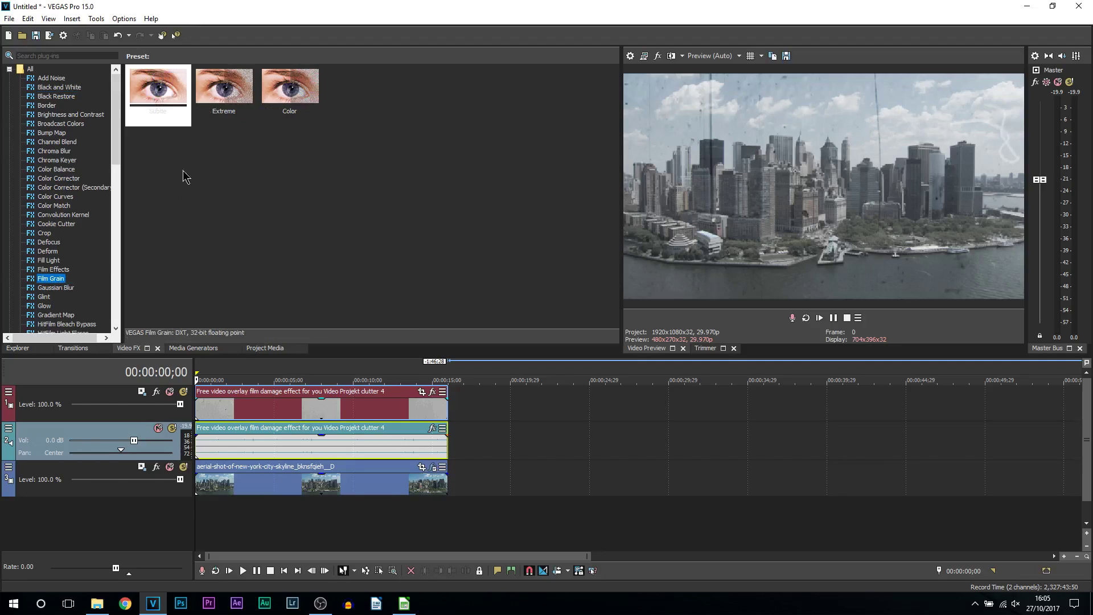
pyautogui.moveTo(162, 85); pyautogui.dragTo(233, 486)
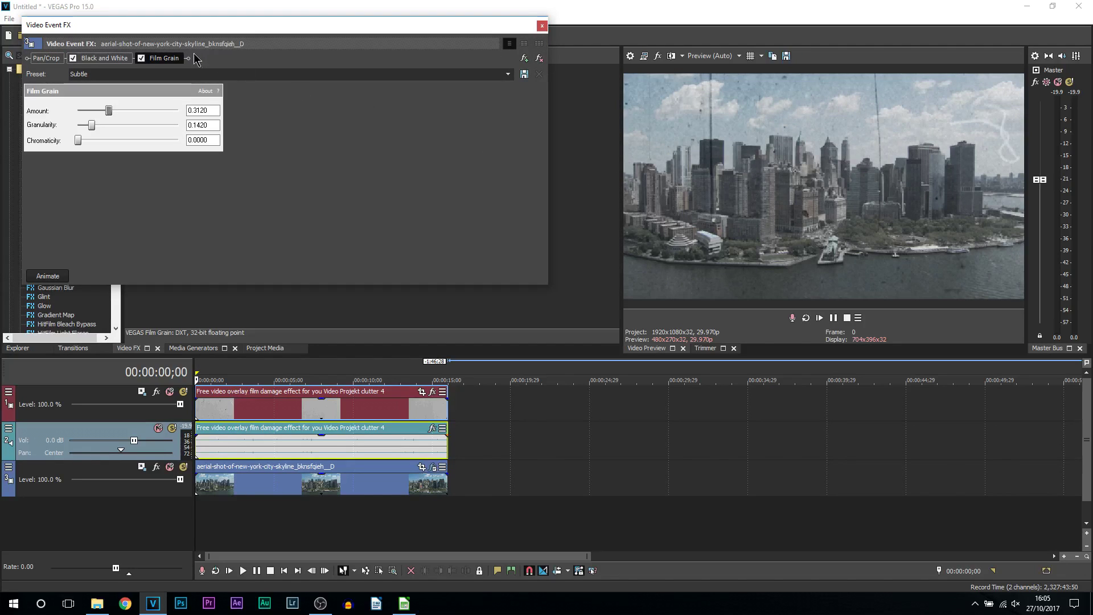
pyautogui.click(141, 58)
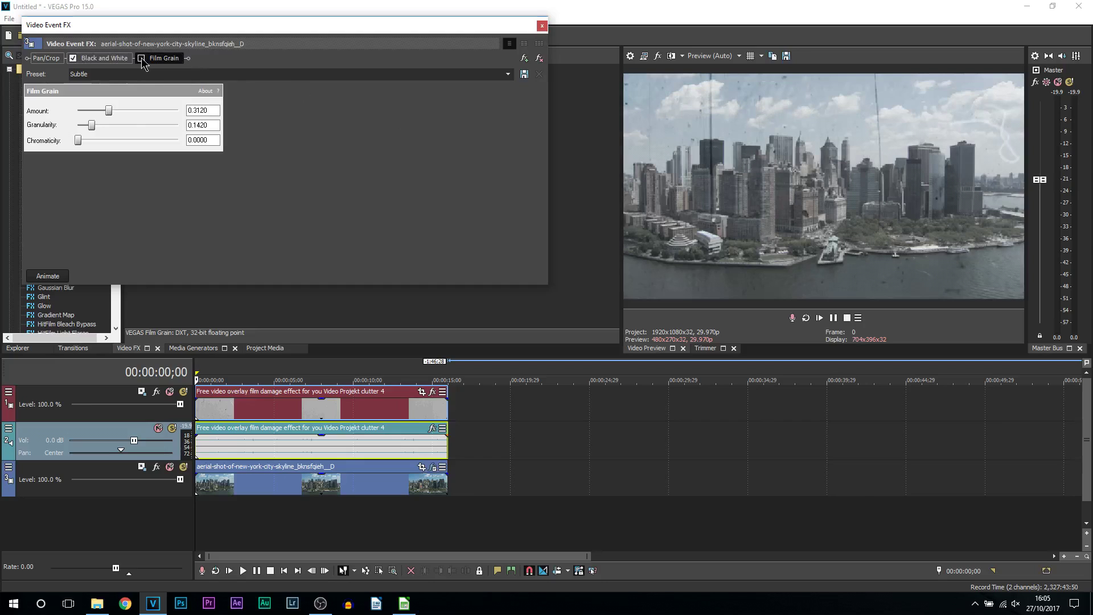
pyautogui.click(141, 58)
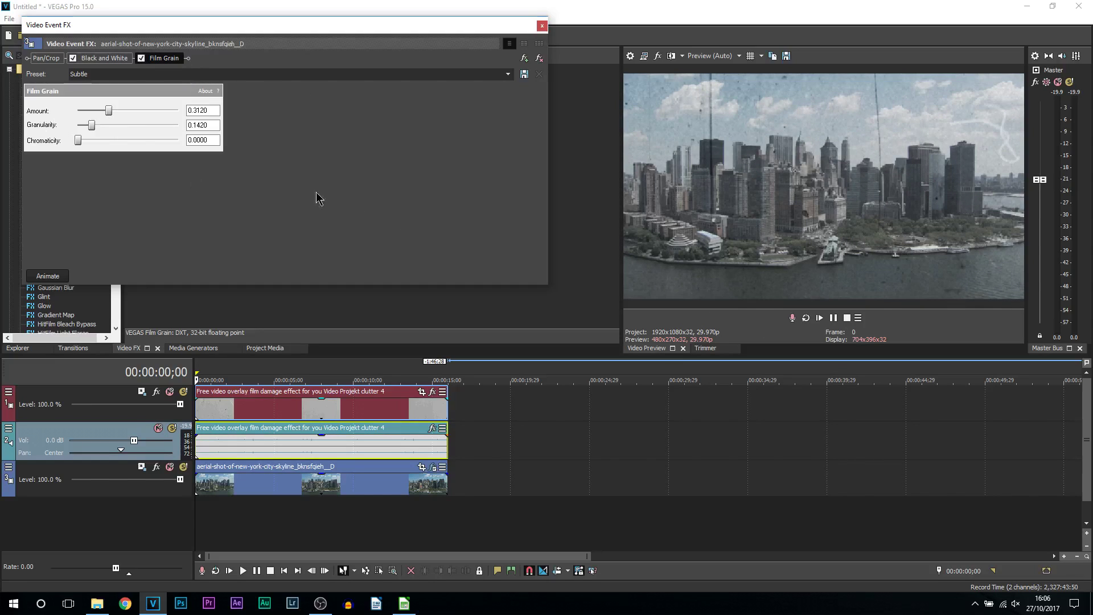
# Commit the Film Grain chromaticity value and preview playback up to 00:00:08;09
pyautogui.click(107, 135)
pyautogui.click(542, 25)
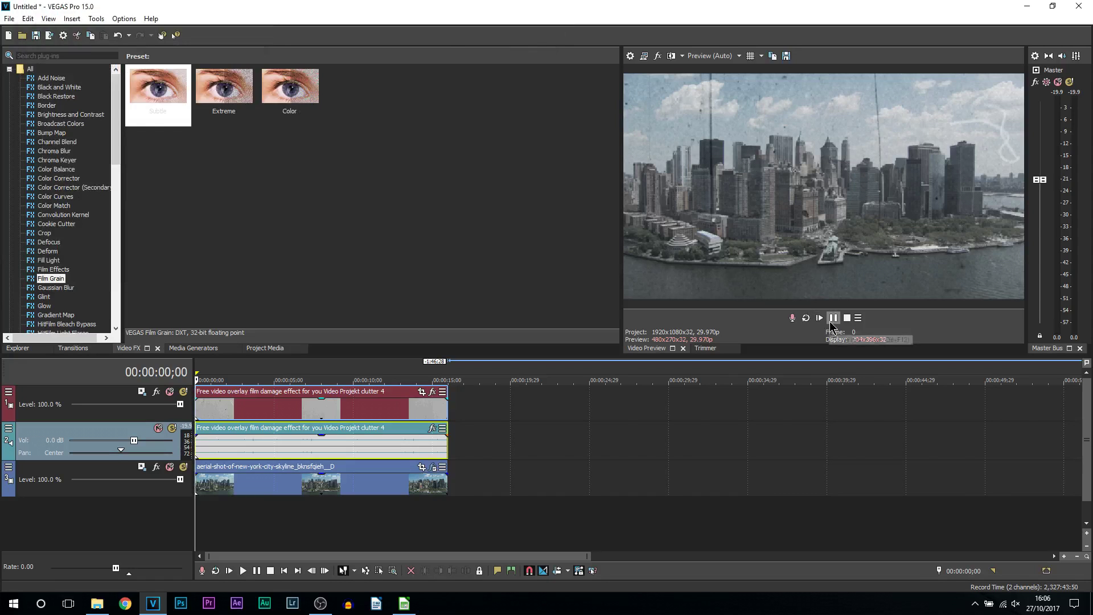
pyautogui.click(819, 318)
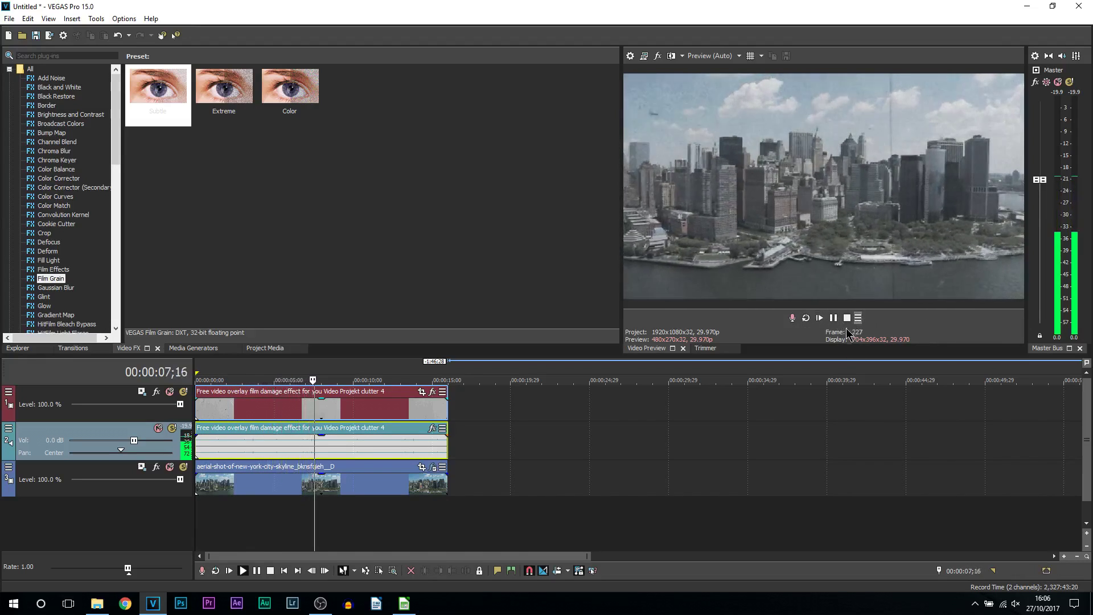
pyautogui.click(833, 317)
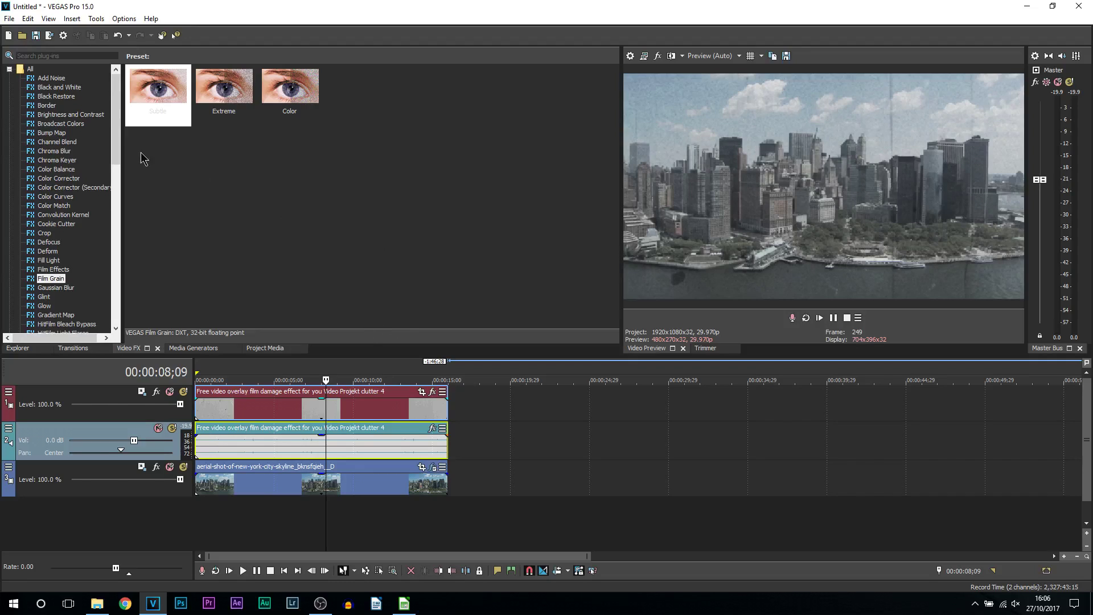
# Apply the Sepia effect's Old Photographs preset to the skyline clip
pyautogui.click(108, 173)
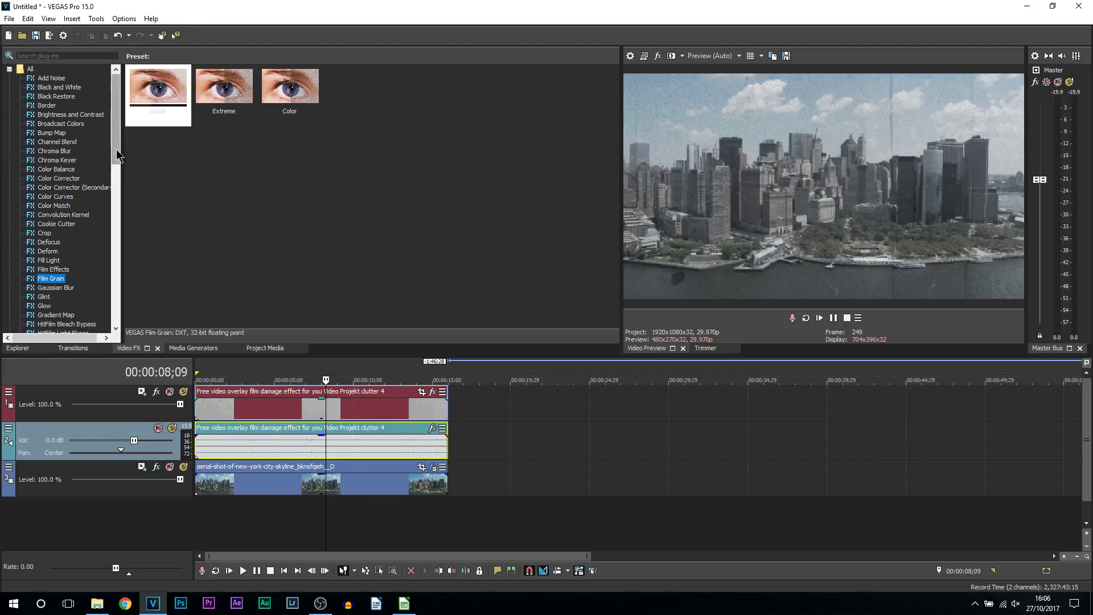
pyautogui.scroll(-8, 111, 205)
pyautogui.scroll(-5, 111, 234)
pyautogui.click(46, 215)
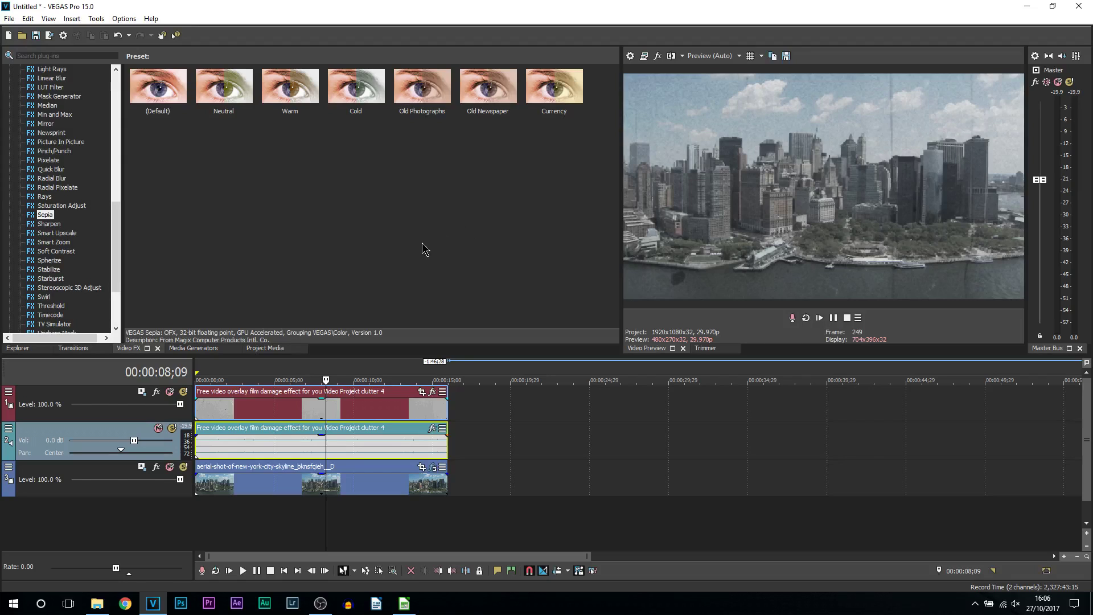
pyautogui.click(424, 88)
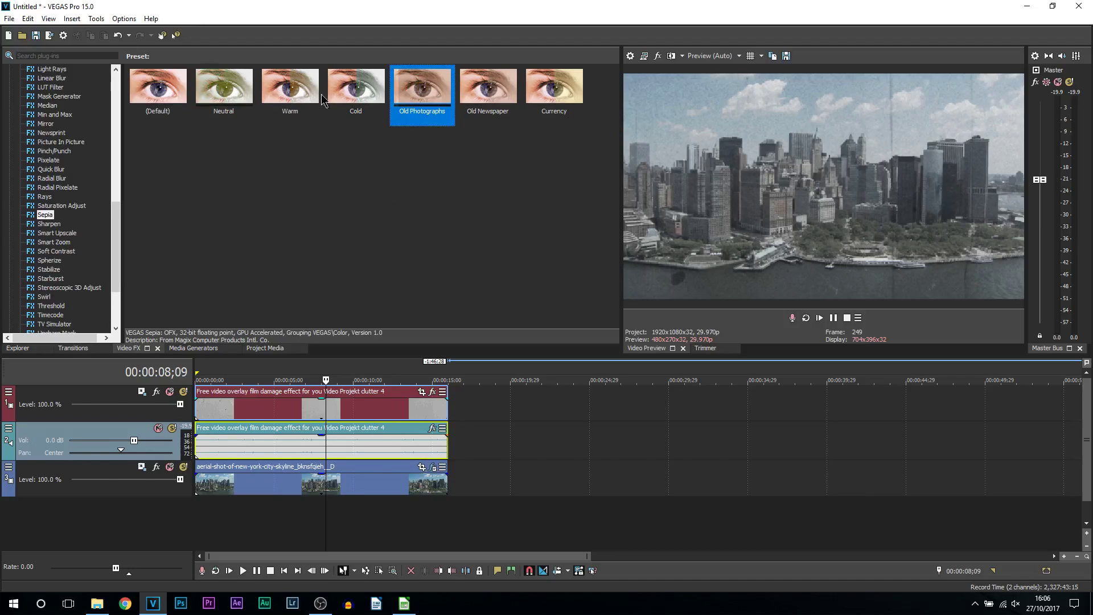
pyautogui.moveTo(428, 91); pyautogui.dragTo(243, 486)
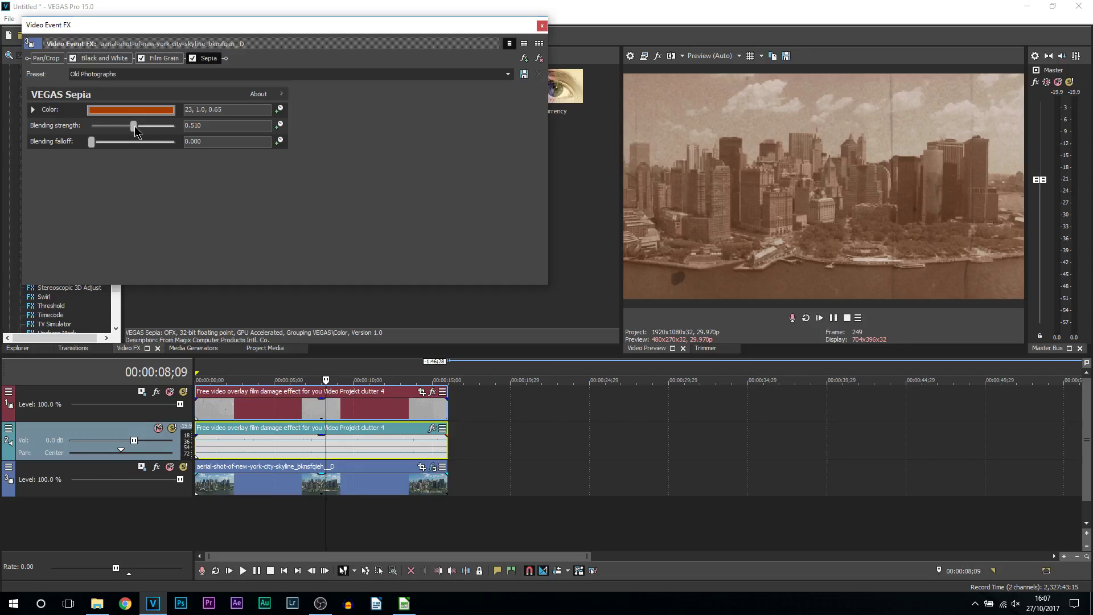
# Reduce the Sepia blending strength to 0.415 and play the clip from the start
pyautogui.moveTo(133, 131); pyautogui.dragTo(127, 132)
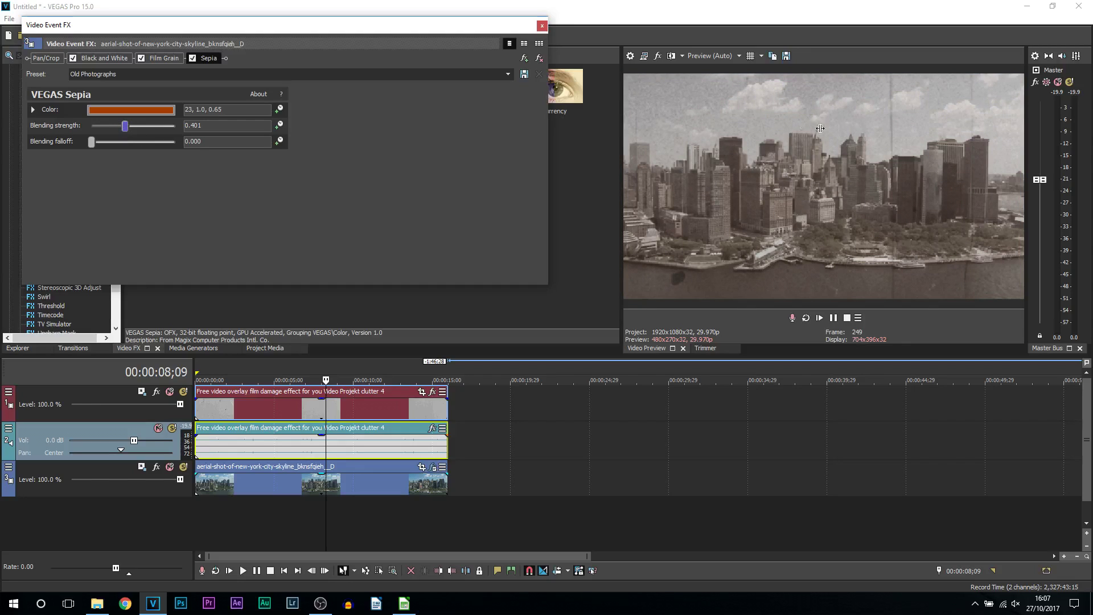
pyautogui.press('Right')
pyautogui.press('Right')
pyautogui.click(280, 412)
pyautogui.click(833, 318)
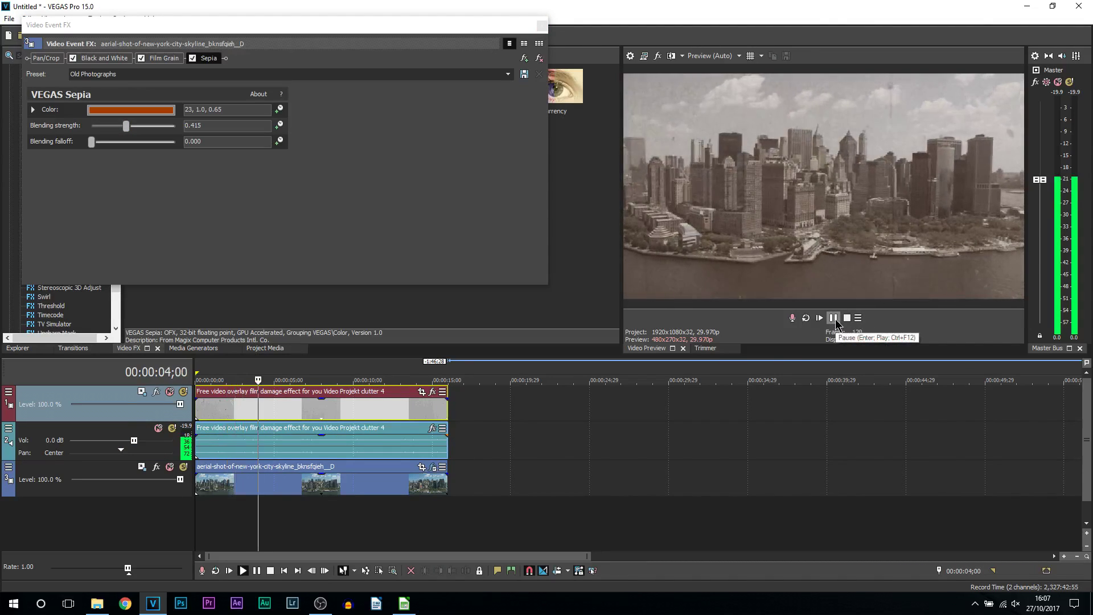
pyautogui.click(833, 318)
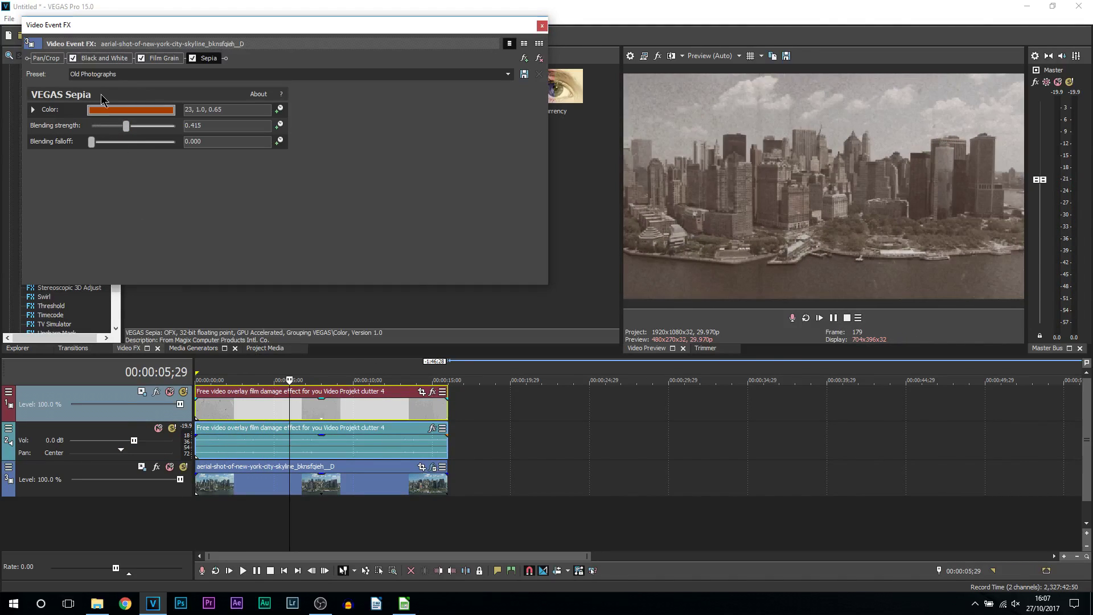
# Review each effect's settings, try a 1.000 Black and White blend, then undo back to 0.558
pyautogui.click(118, 57)
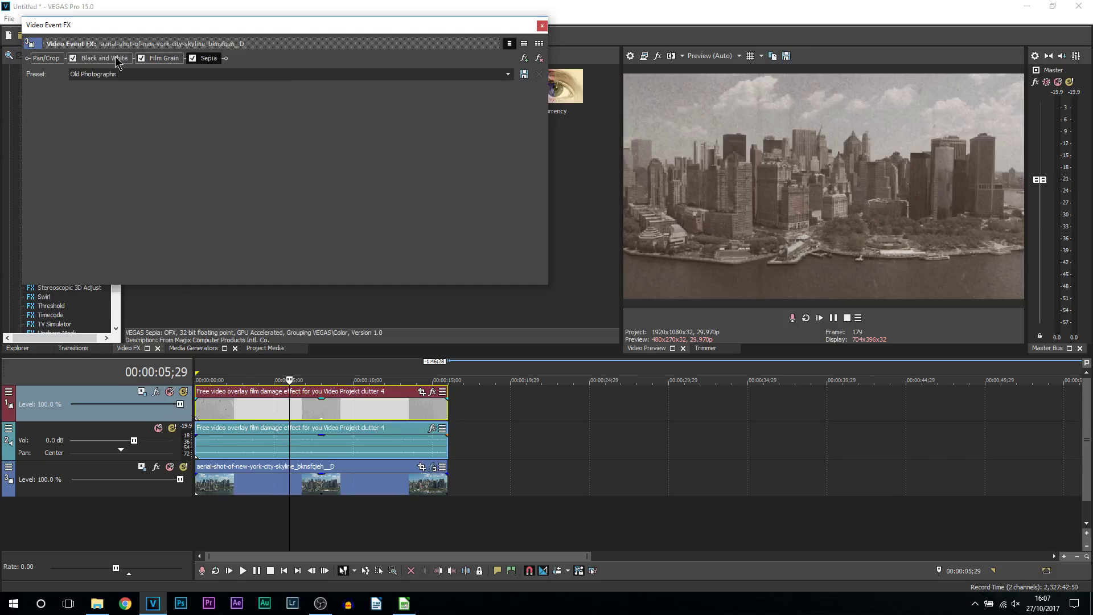
pyautogui.click(163, 64)
pyautogui.click(208, 59)
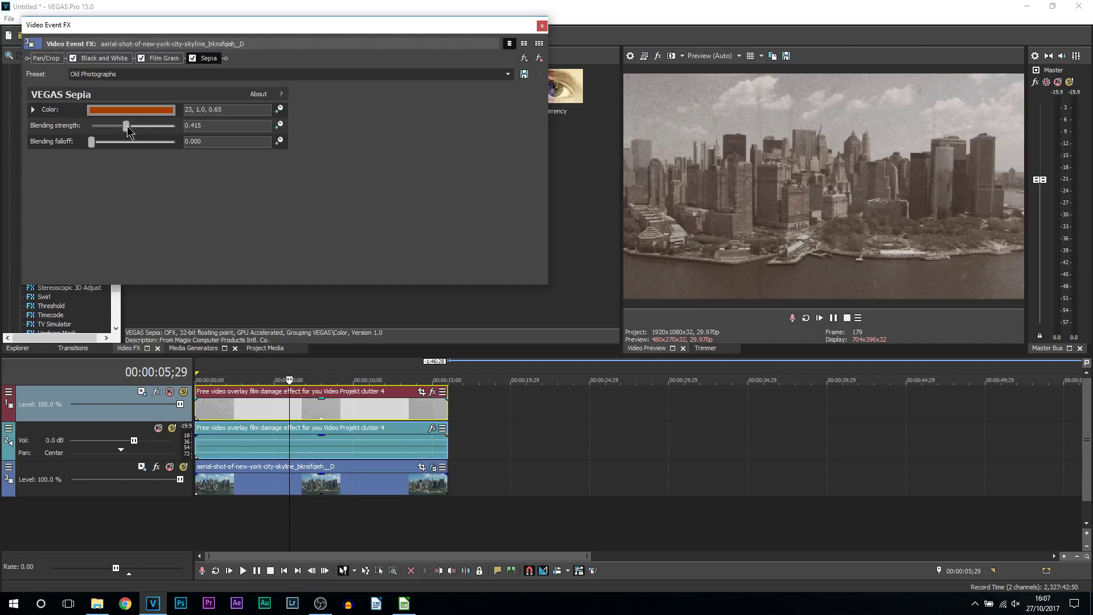
pyautogui.click(163, 58)
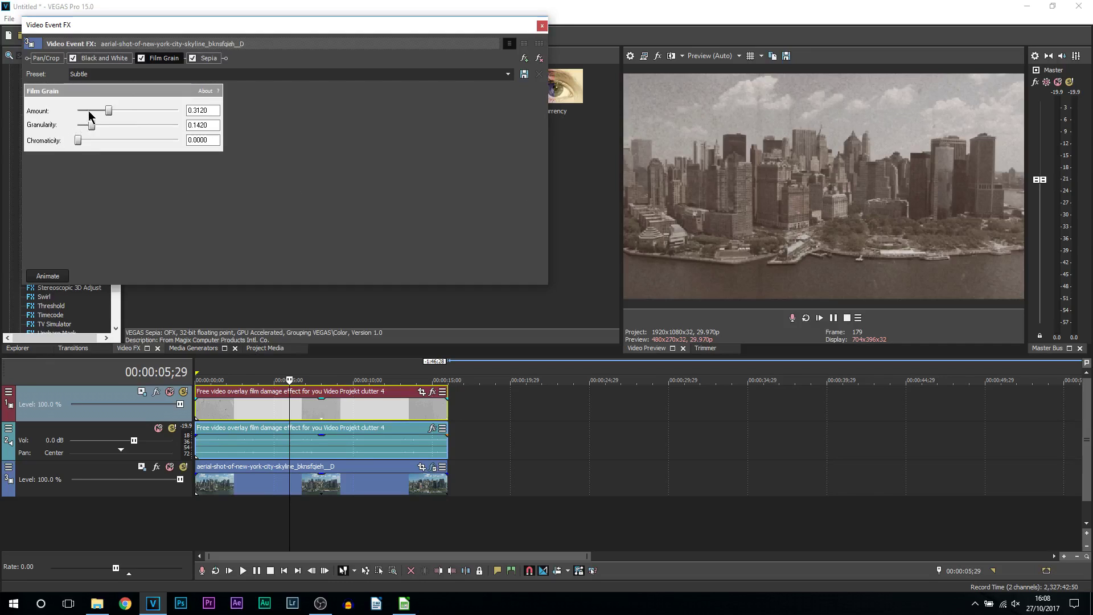
pyautogui.click(99, 57)
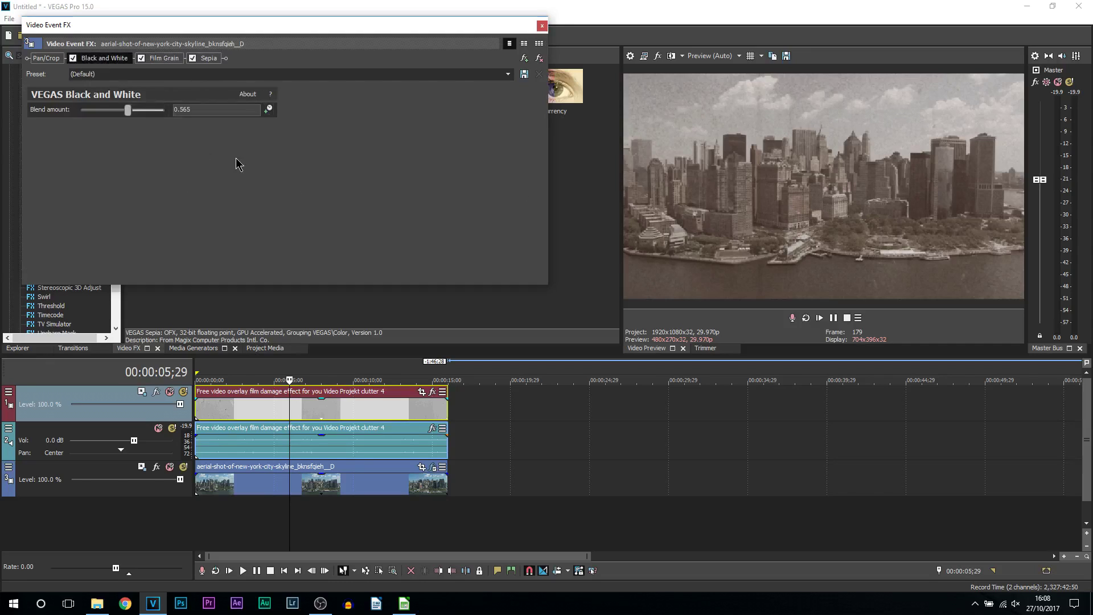
pyautogui.moveTo(127, 111); pyautogui.dragTo(341, 106)
pyautogui.click(192, 58)
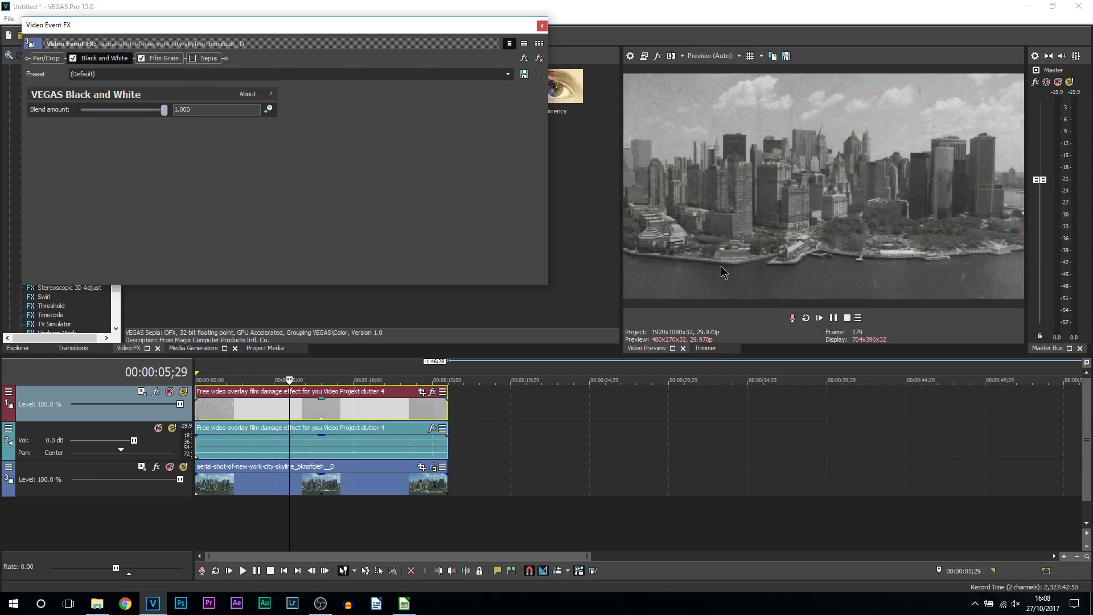
pyautogui.hotkey('ctrl', 'z')
pyautogui.hotkey('ctrl', 'z')
# Toggle Black and White and Film Grain off and on to compare, then re-enable Sepia
pyautogui.click(73, 59)
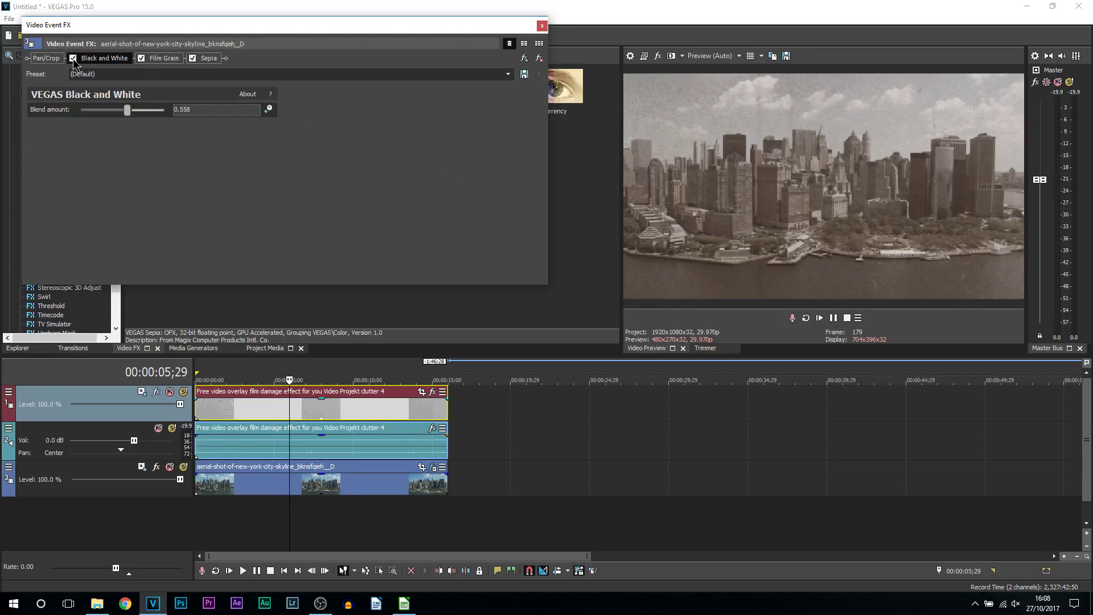
pyautogui.click(141, 58)
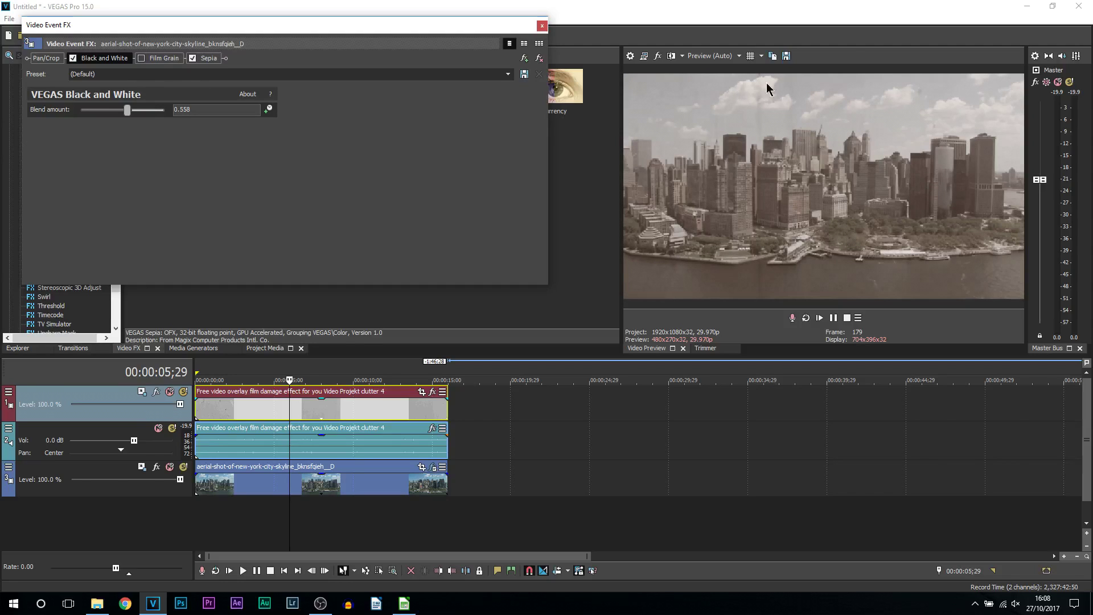
pyautogui.click(141, 58)
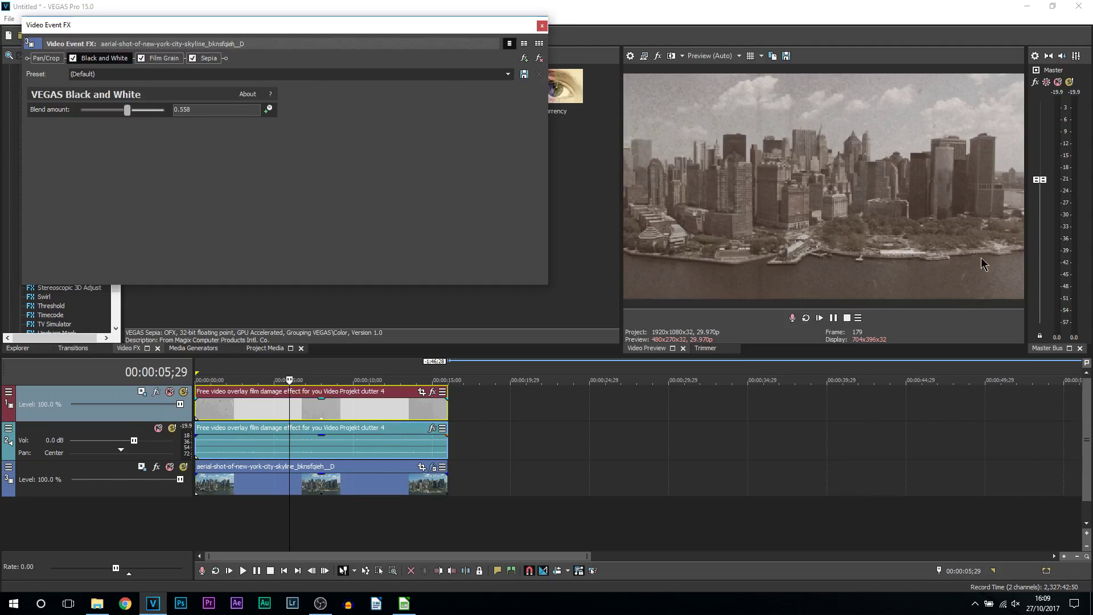
pyautogui.click(140, 58)
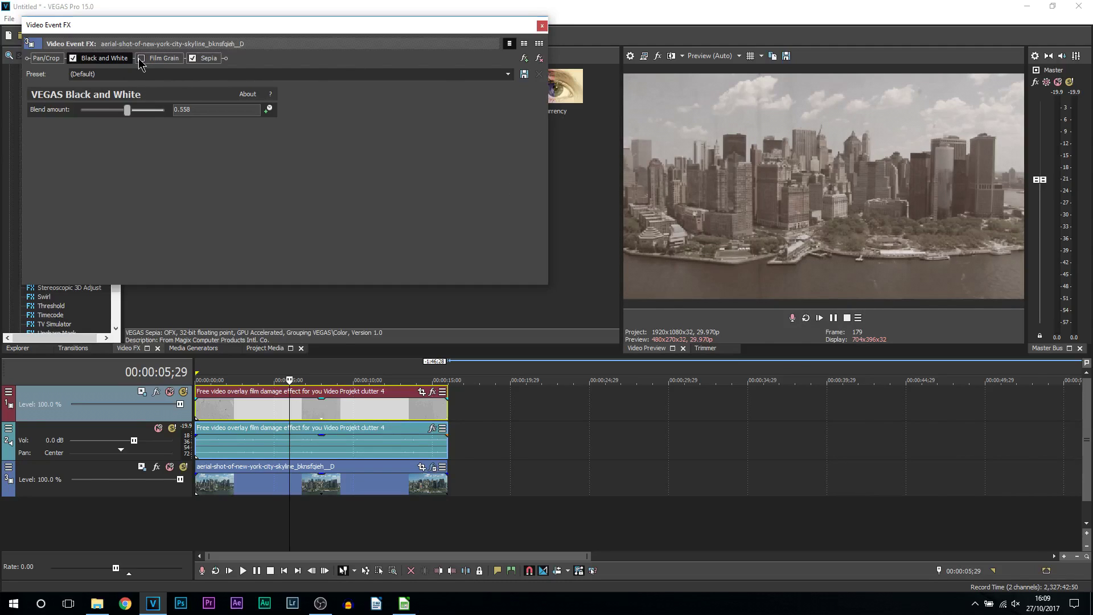
pyautogui.click(140, 59)
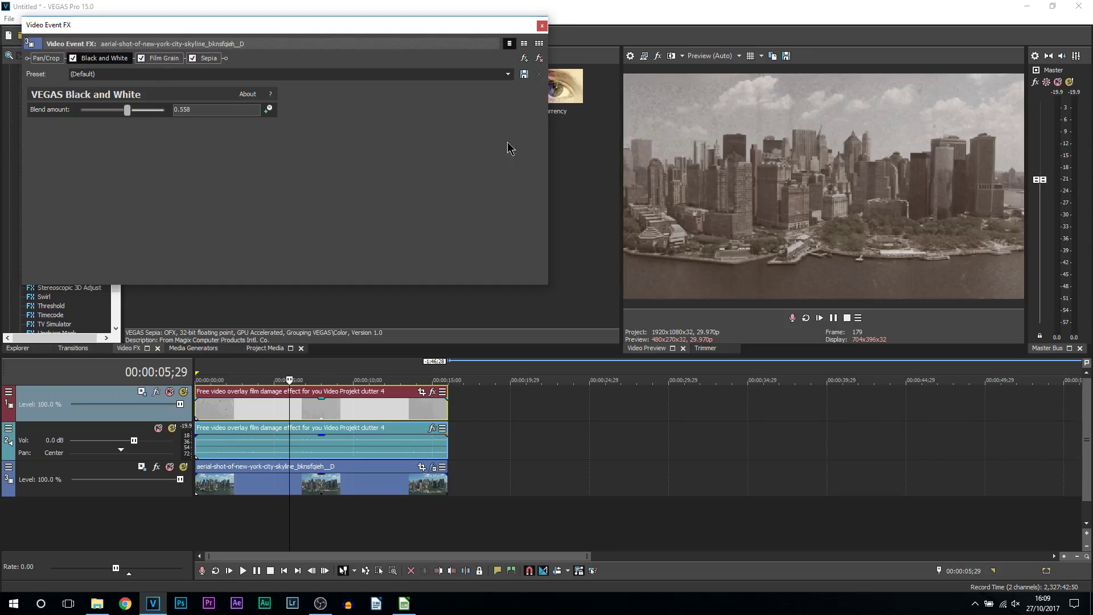
pyautogui.click(193, 59)
pyautogui.click(291, 418)
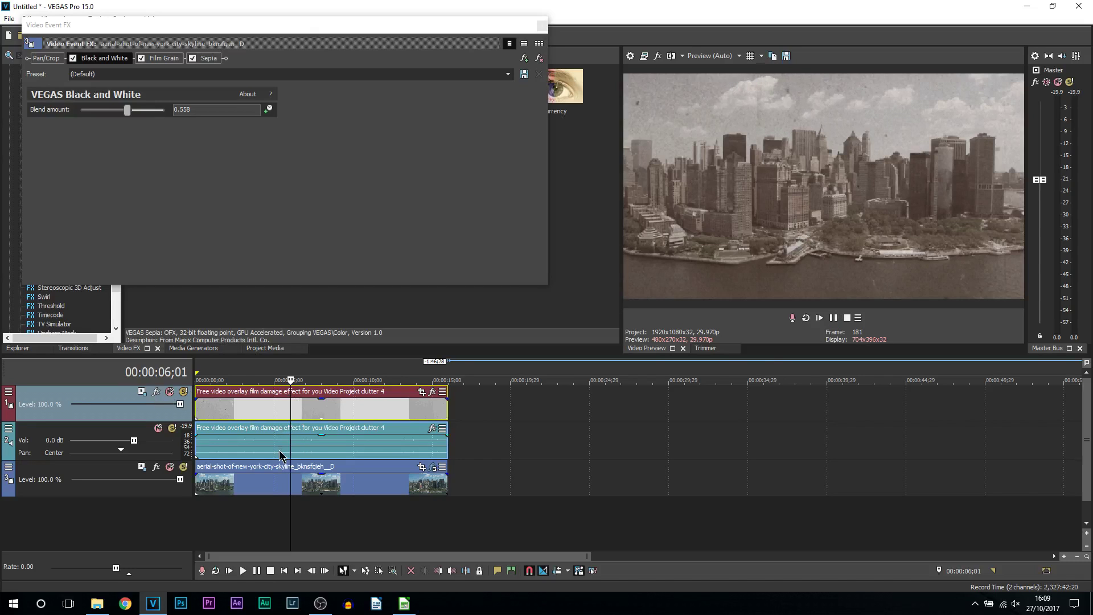
pyautogui.moveTo(291, 408); pyautogui.dragTo(323, 406)
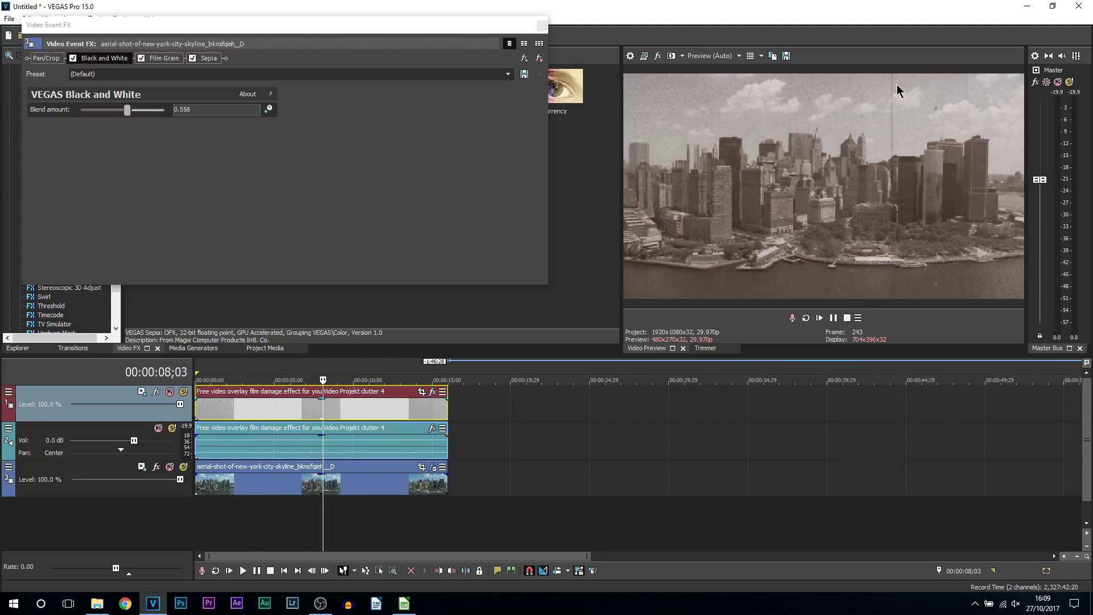
pyautogui.click(169, 392)
pyautogui.click(169, 392)
pyautogui.click(170, 393)
pyautogui.click(170, 392)
pyautogui.click(170, 392)
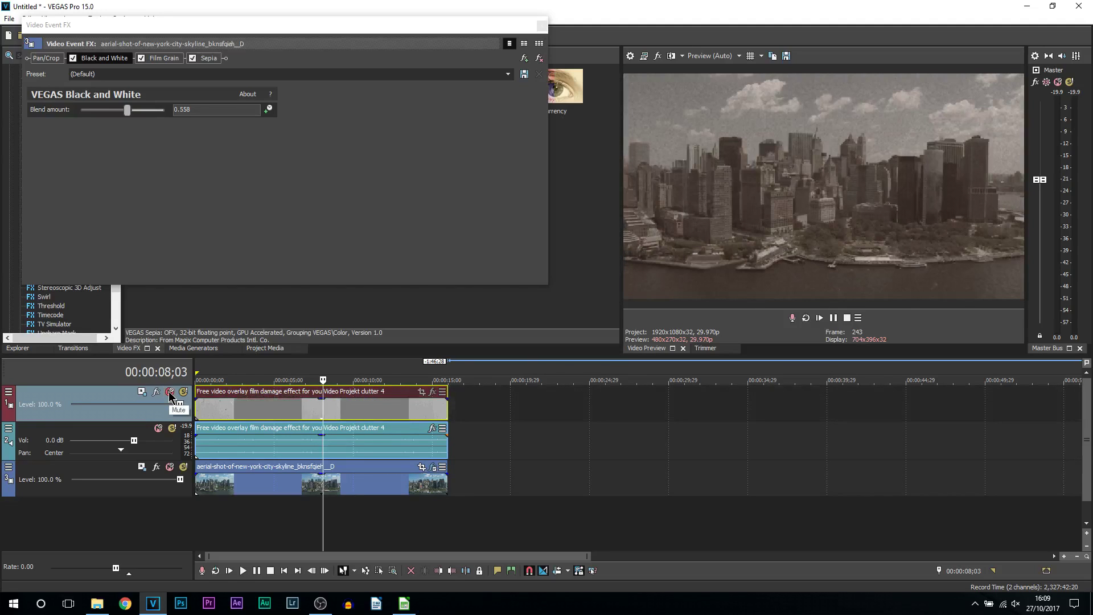
pyautogui.click(170, 392)
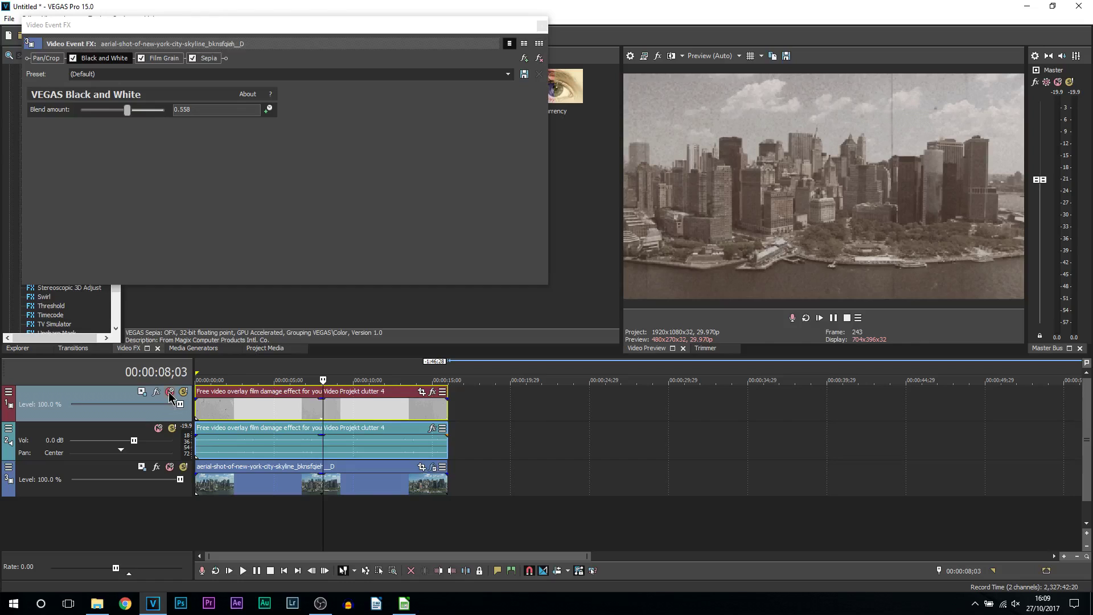